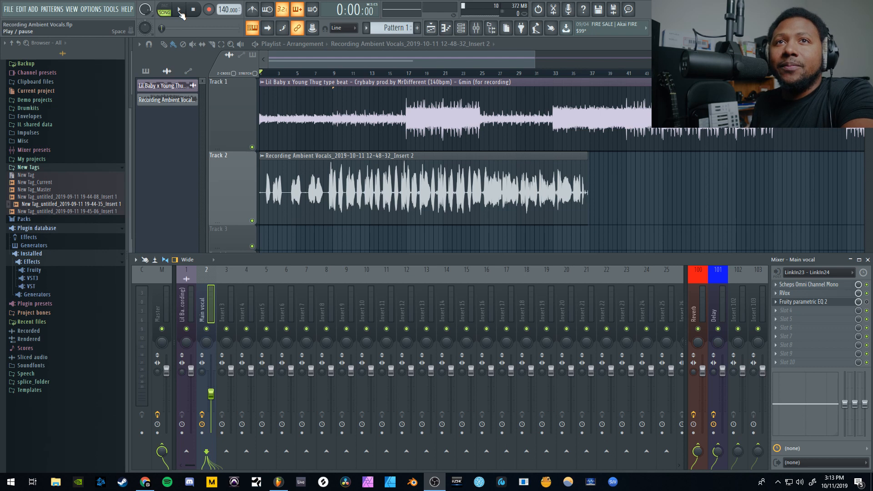
Step: Play the full arrangement with the beat and the recorded vocal together, and stop playback near the vocal's end
click(179, 10)
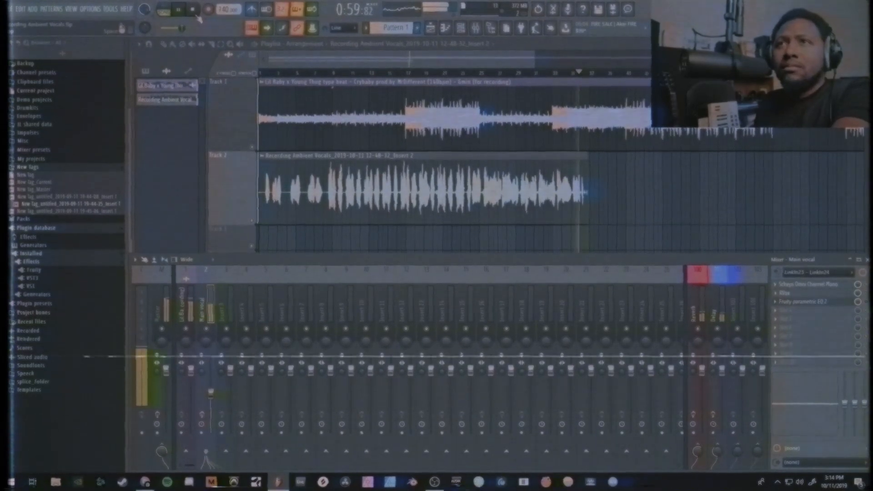
click(196, 15)
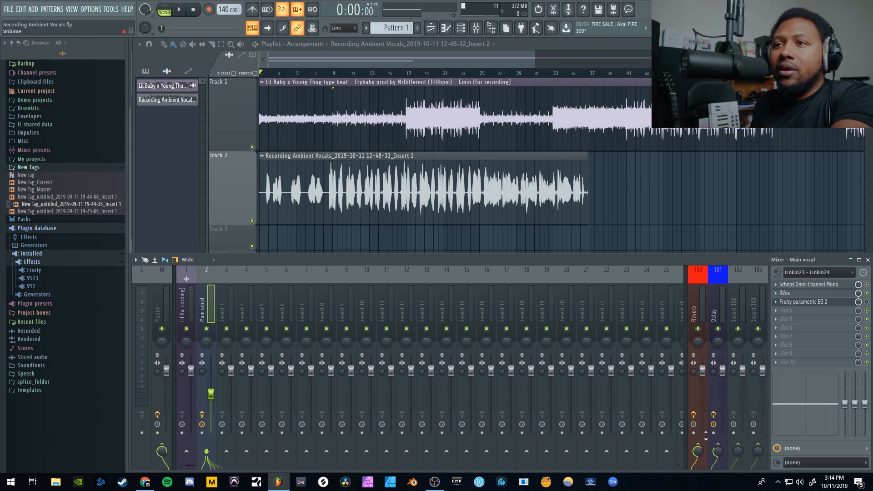
Step: Disable the effects on the Reverb and Delay mixer tracks, and solo playlist Track 2 to audition the vocal alone
click(694, 415)
click(714, 415)
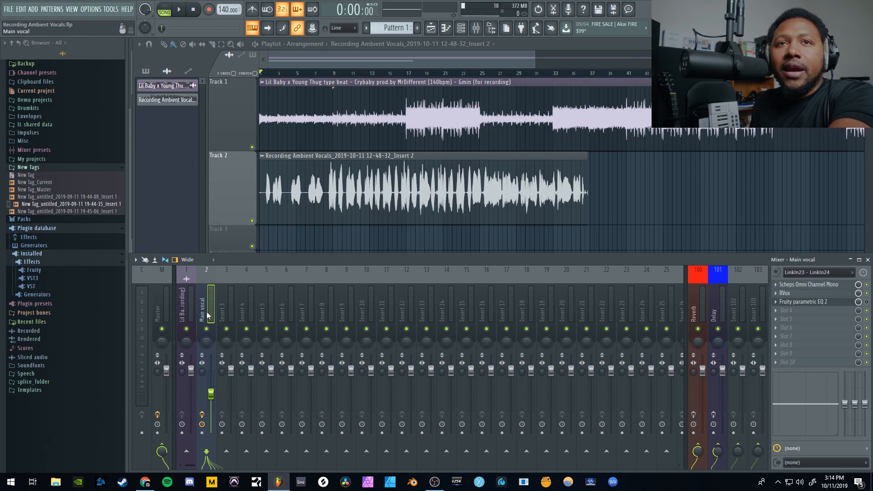
right_click(252, 220)
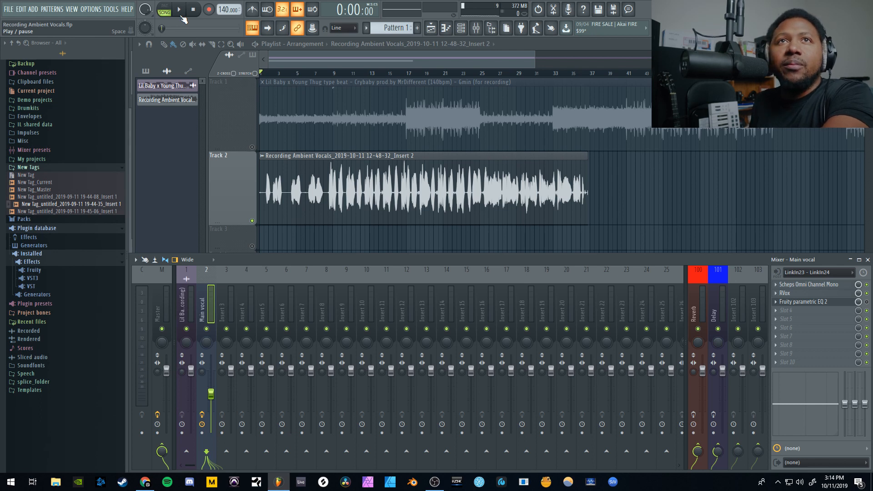
click(181, 15)
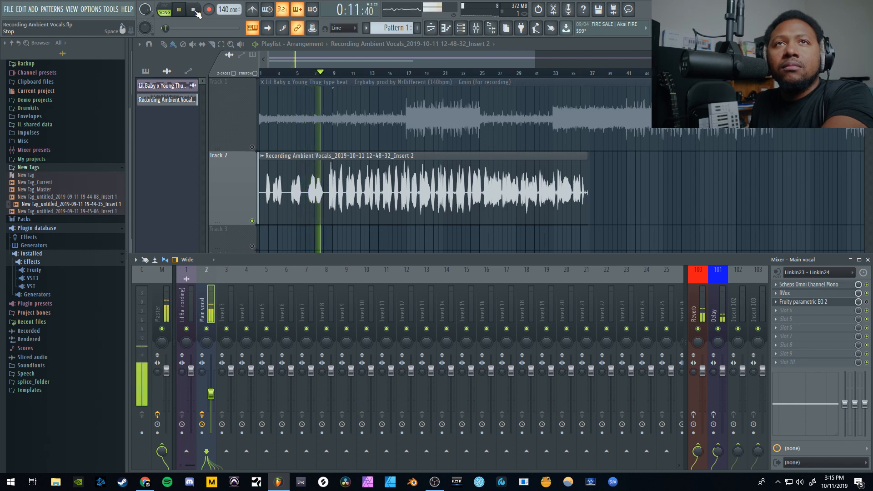
click(194, 10)
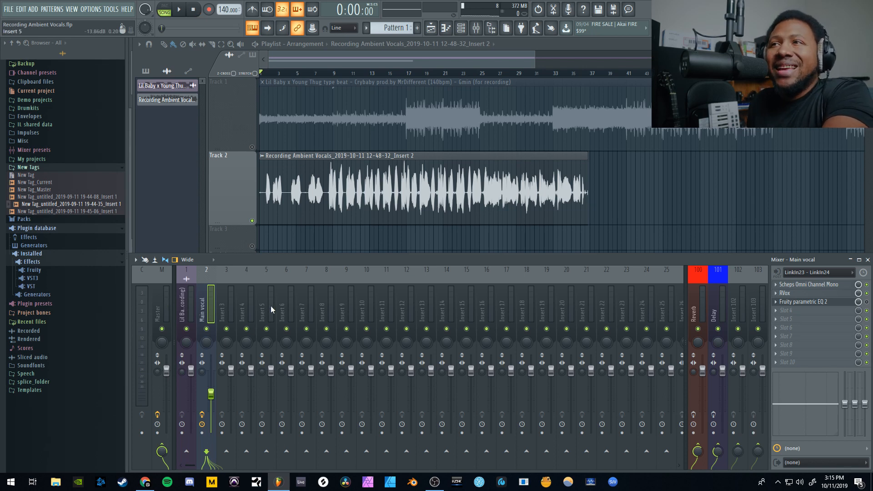
Step: Open Scheps Omni Channel Mono on the Main vocal track and adjust its high-pass filter frequency
click(838, 285)
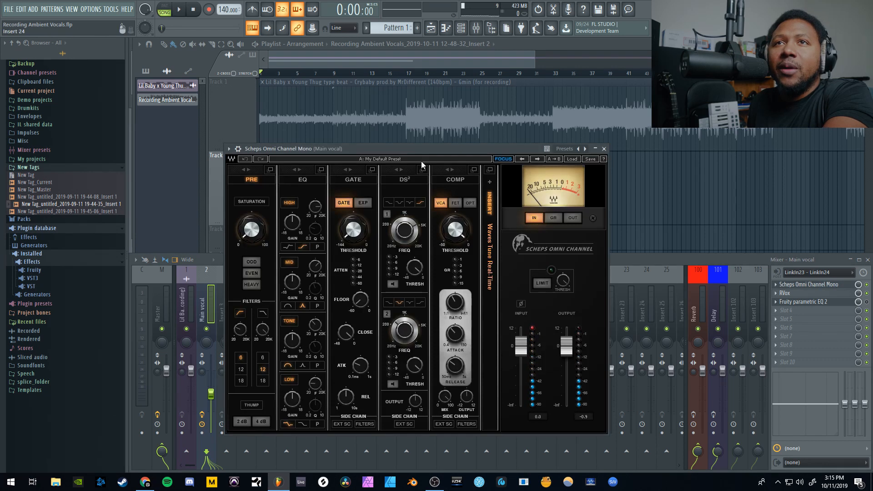
drag(422, 149, 406, 154)
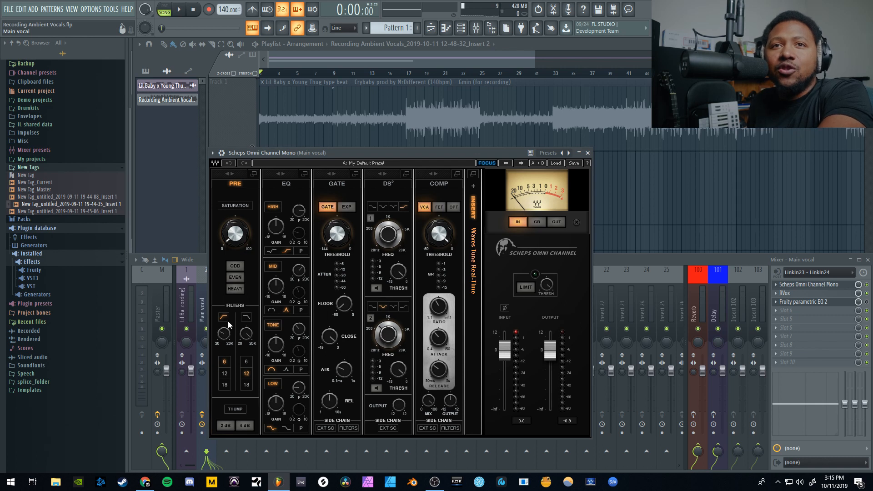
drag(223, 334, 225, 338)
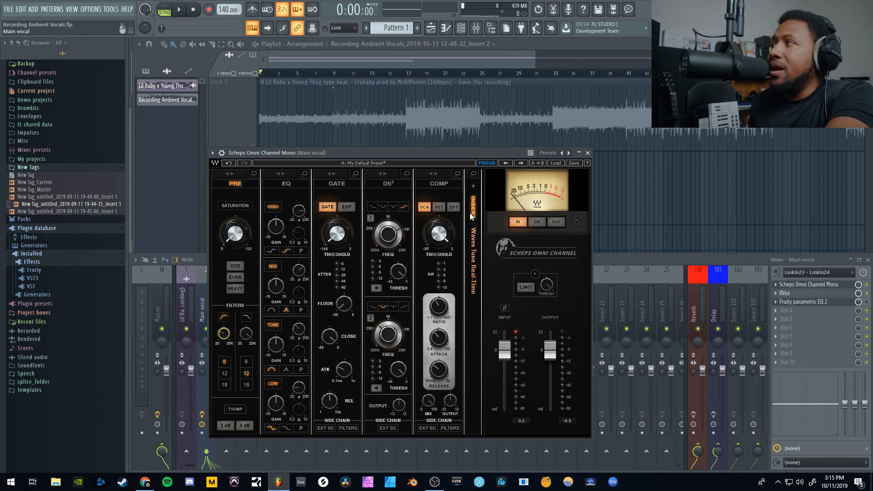
Step: Set the Waves Tune Real-Time insert to the Natural Minor scale with root A, and return to the channel strip
click(473, 176)
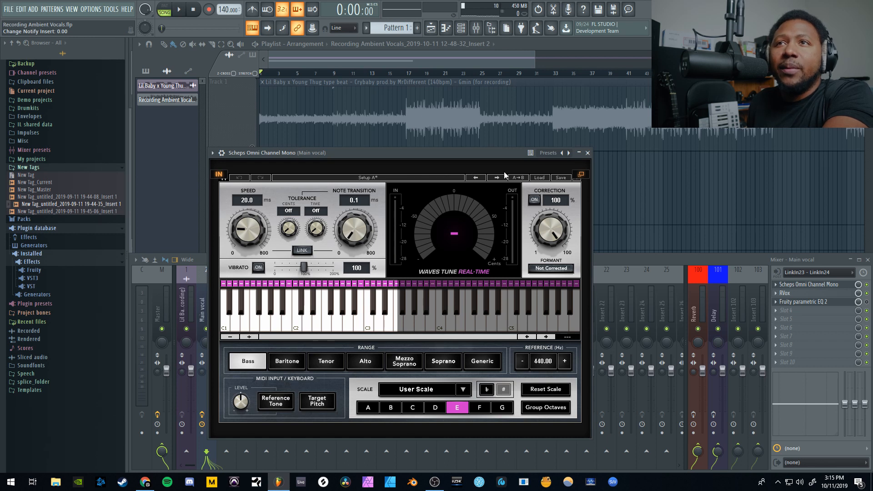
click(580, 174)
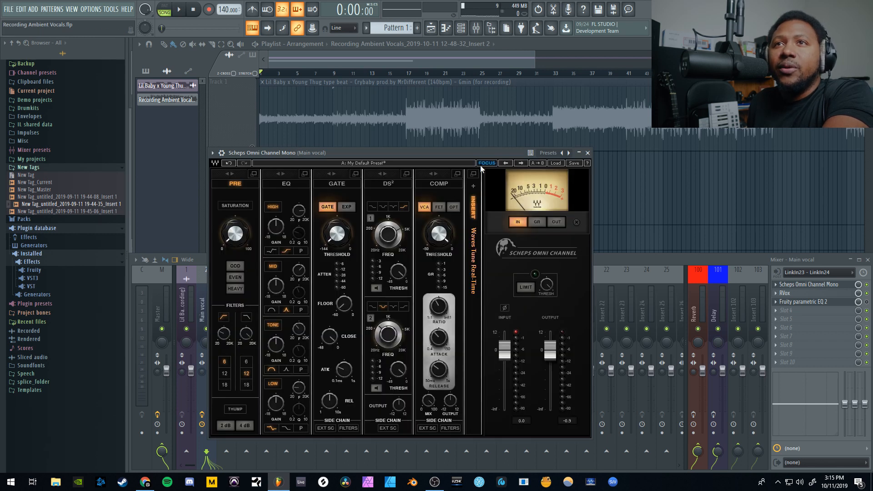
click(473, 175)
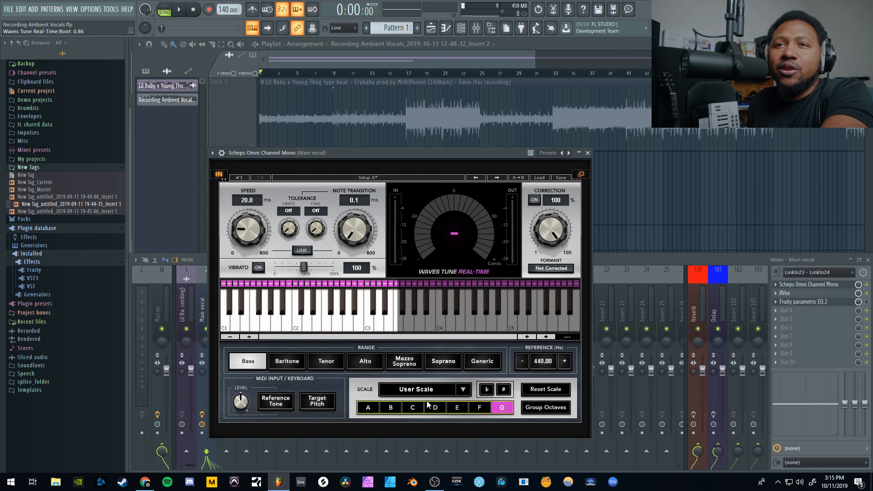
click(408, 394)
scroll(443, 393, down, 2)
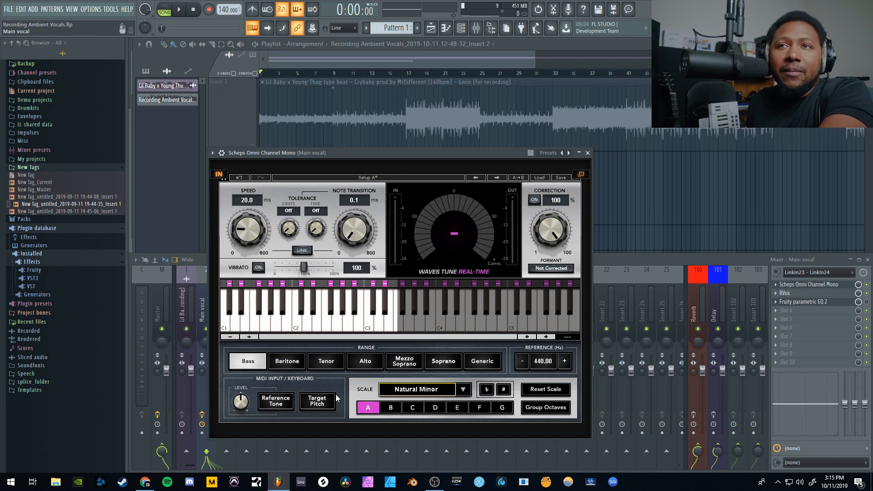
click(582, 175)
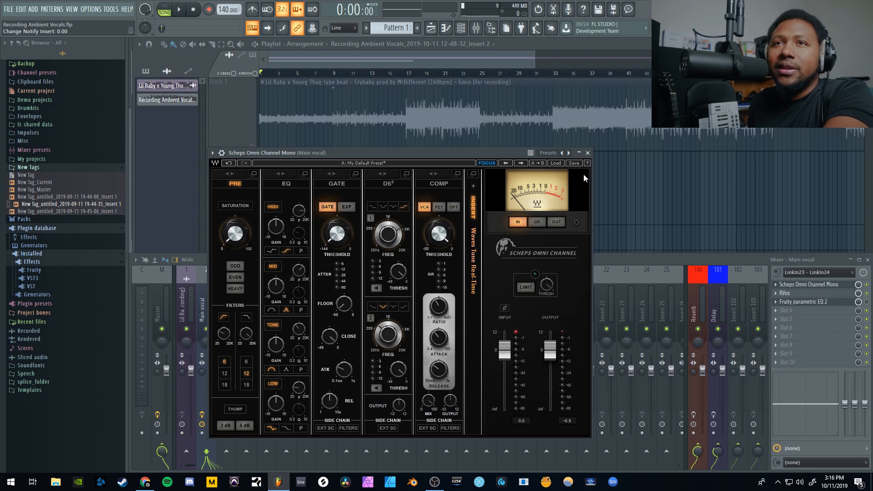
Step: Bypass RVox on the Main vocal and audition the soloed vocal with Waves Tune Real-Time switched off and back on
click(866, 293)
click(179, 11)
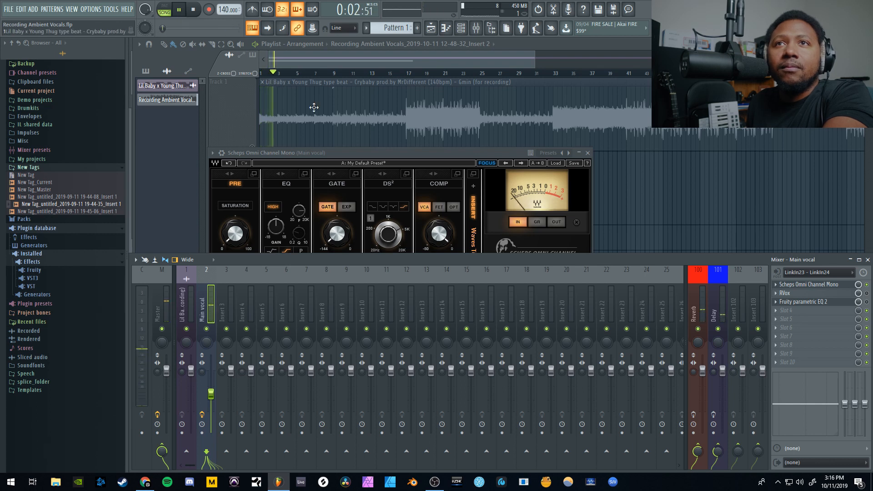
click(403, 152)
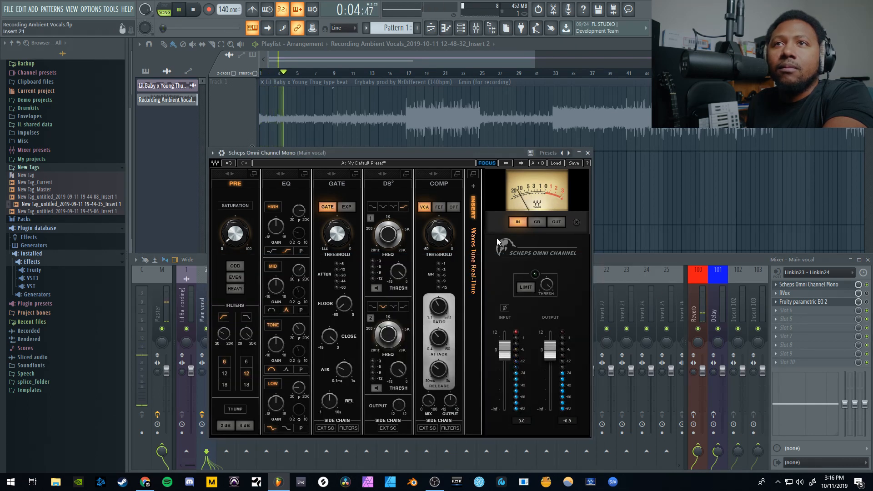
click(472, 174)
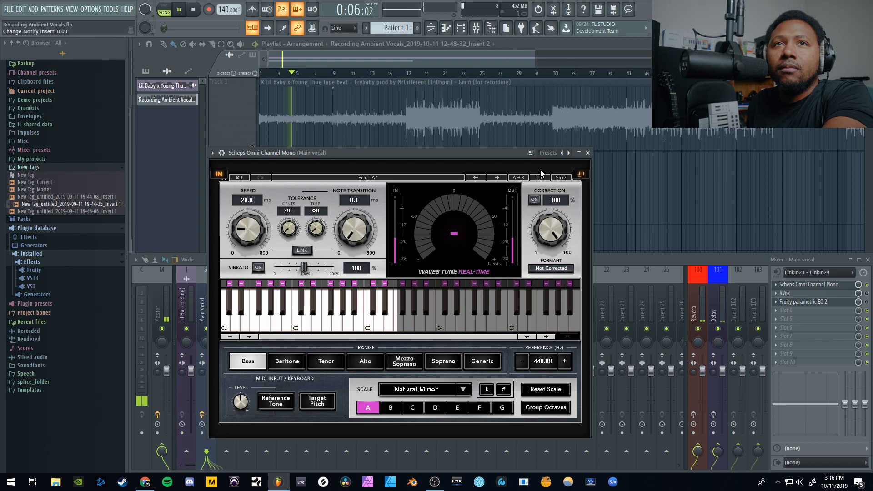
click(219, 175)
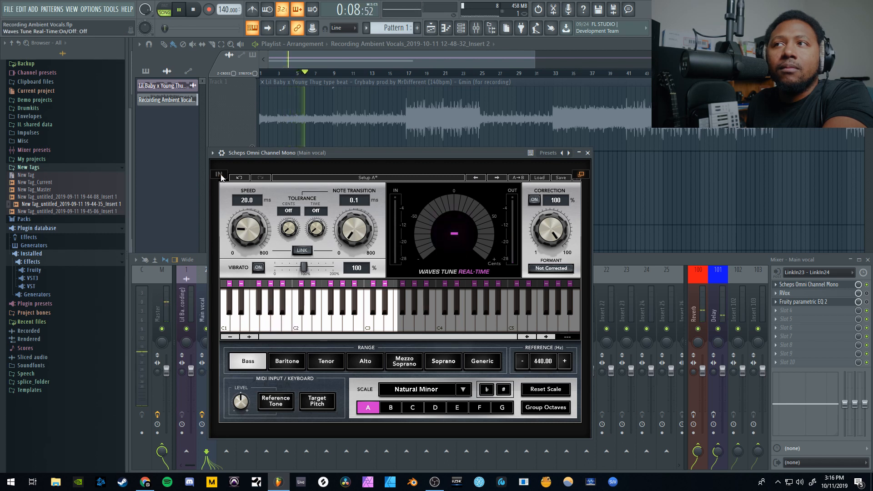
click(219, 175)
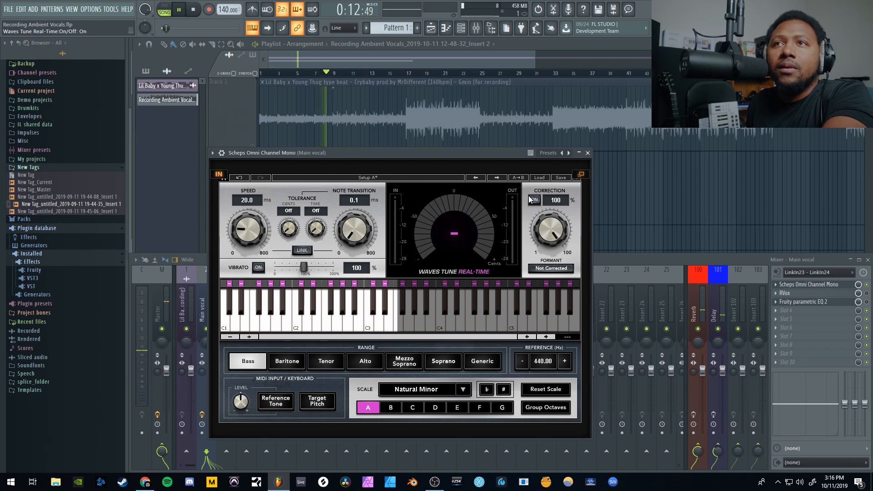
click(194, 9)
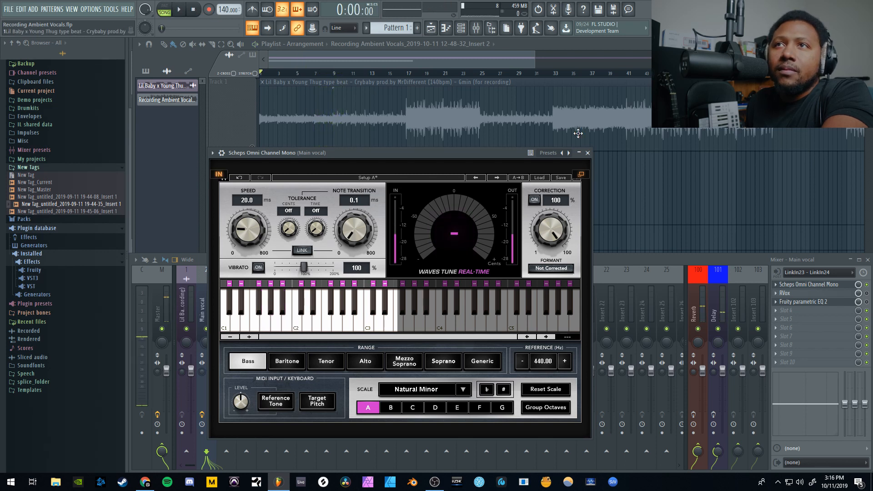
click(581, 174)
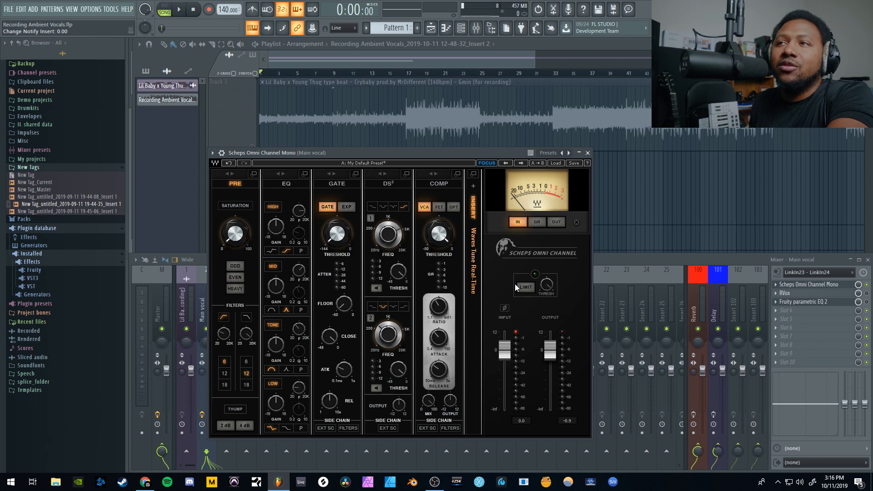
Step: Open RVox on the Main vocal track and show its Renaissance Vox insert
click(820, 294)
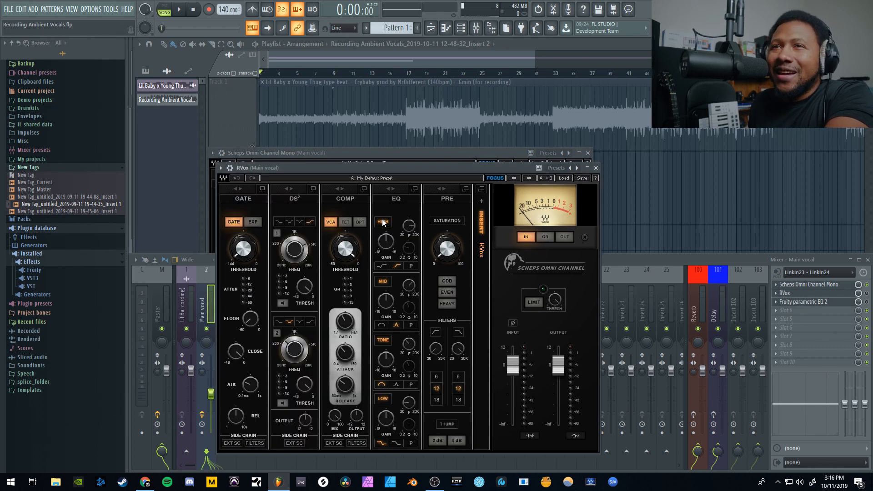
click(790, 294)
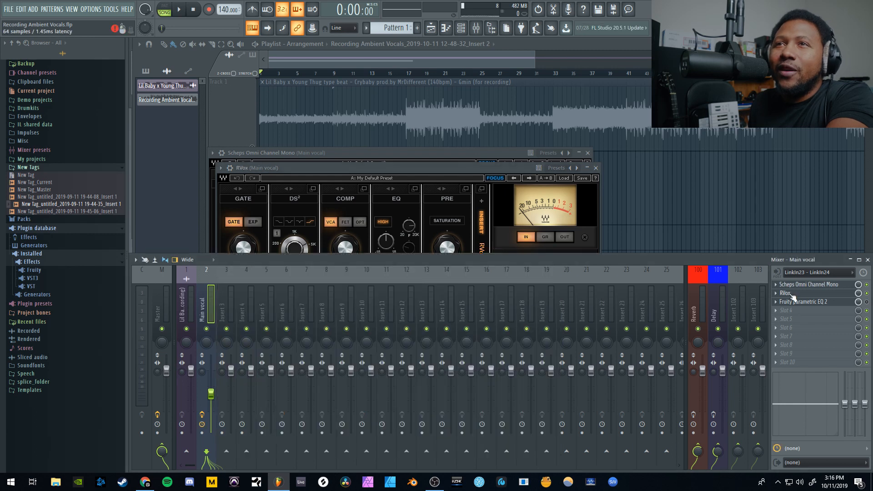
click(473, 168)
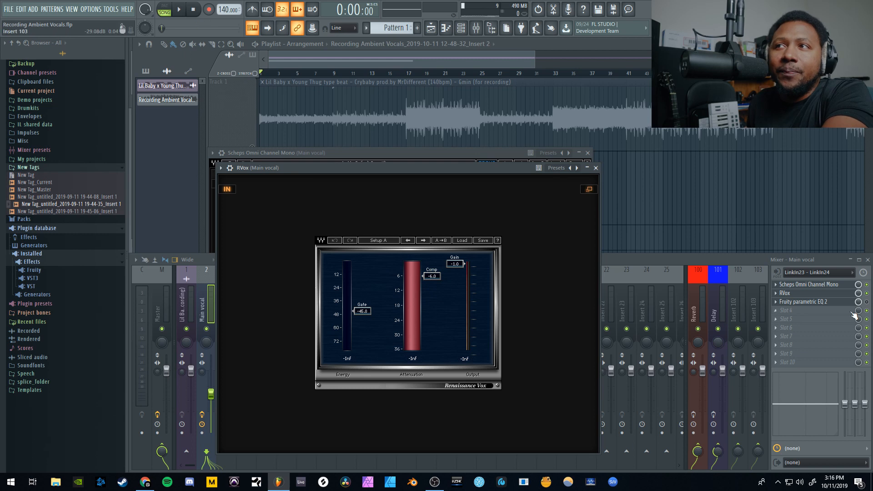
Step: Audition the soloed vocal through Renaissance Vox from 0:24, watching its meters, and close the plugin window
click(181, 14)
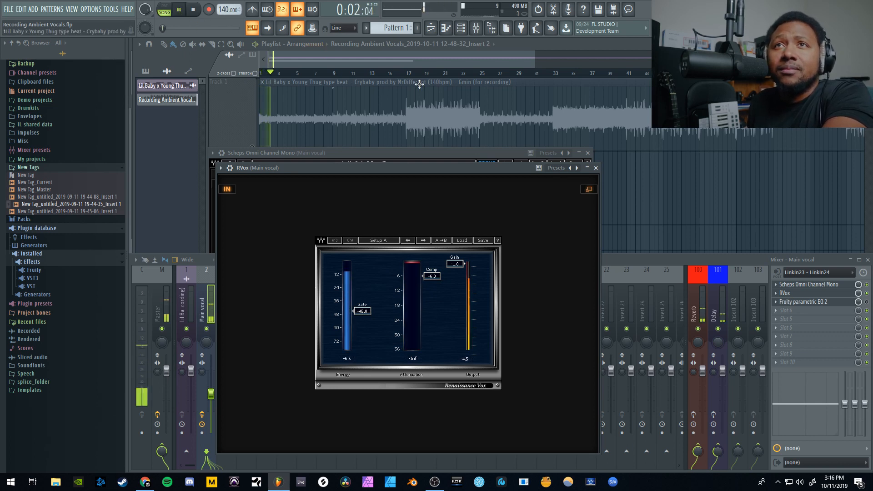
click(388, 77)
click(476, 28)
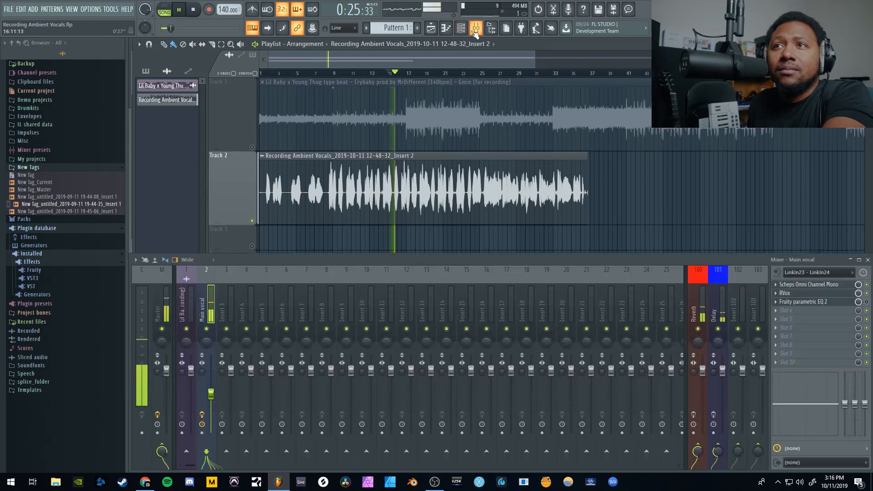
click(819, 294)
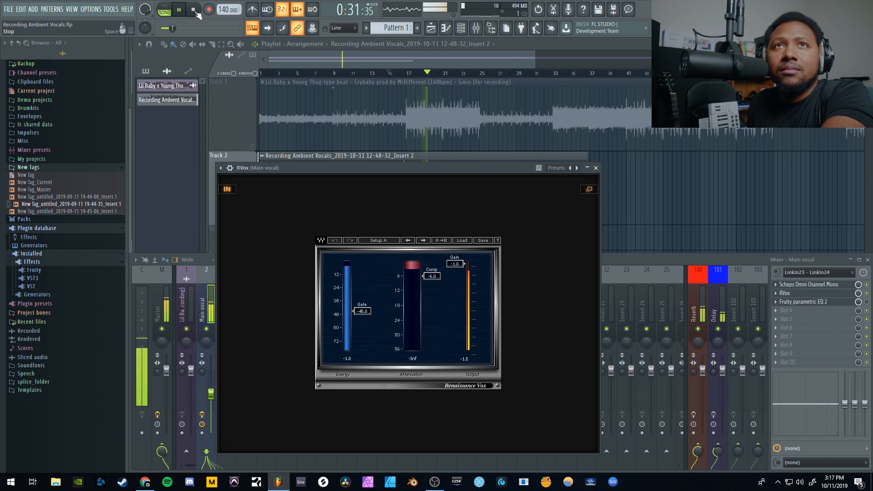
click(194, 10)
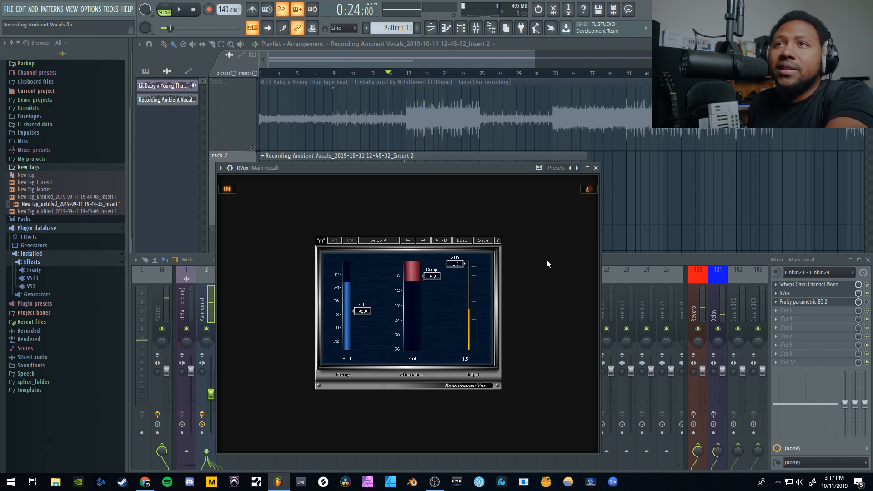
click(595, 168)
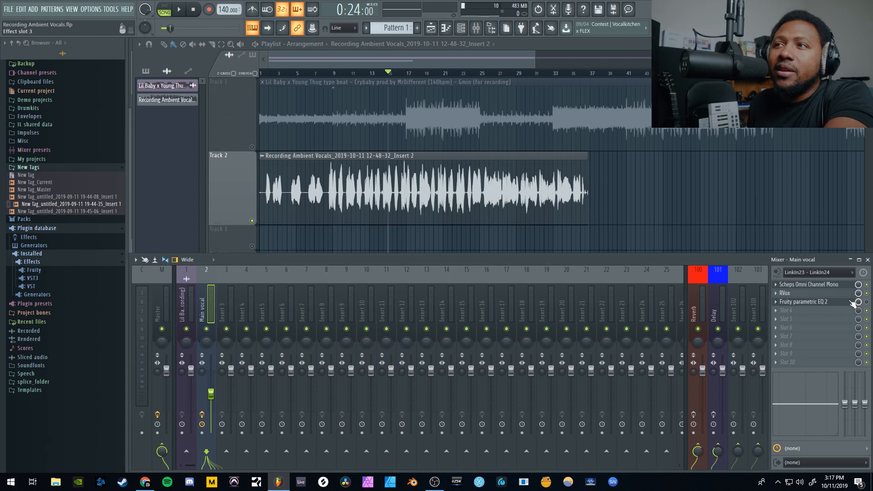
Step: Open Fruity parametric EQ 2 on the Main vocal, enable it, and audition the vocal with the EQ active
click(849, 304)
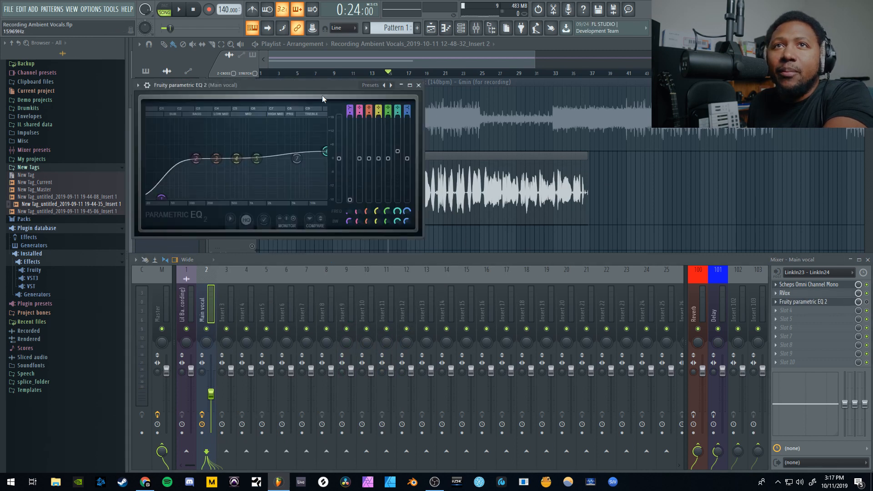
drag(321, 89, 350, 225)
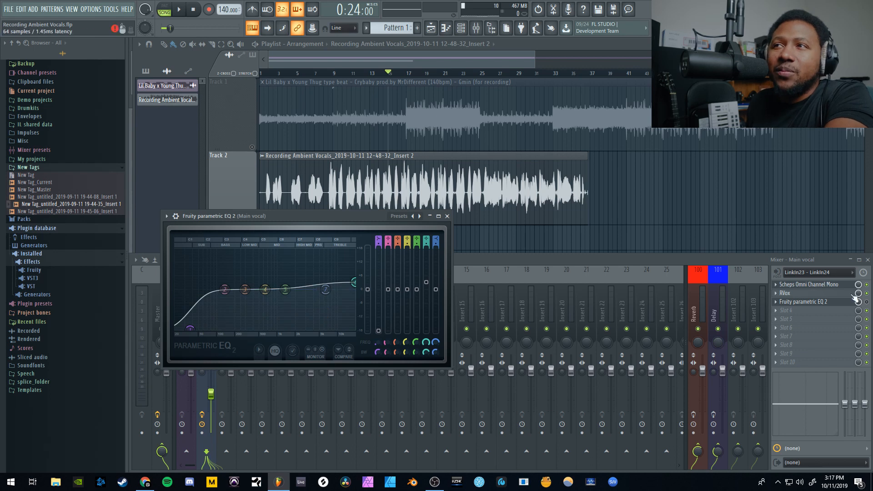
click(867, 301)
key(space)
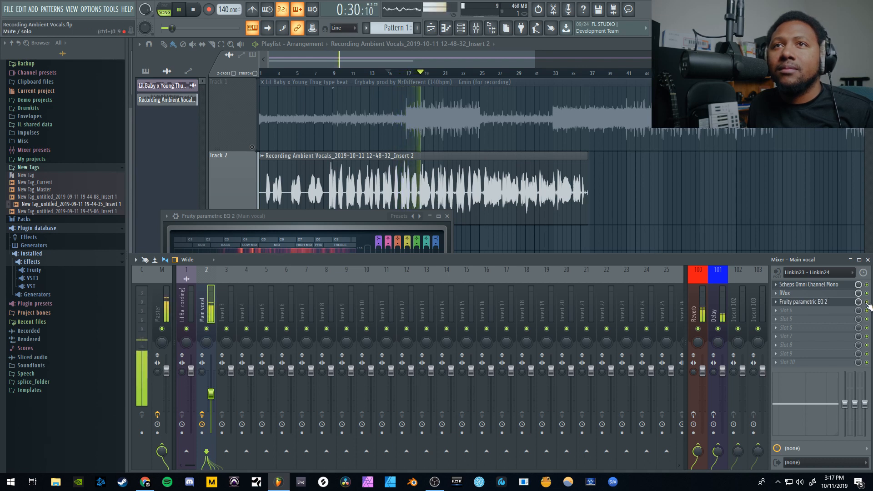
key(space)
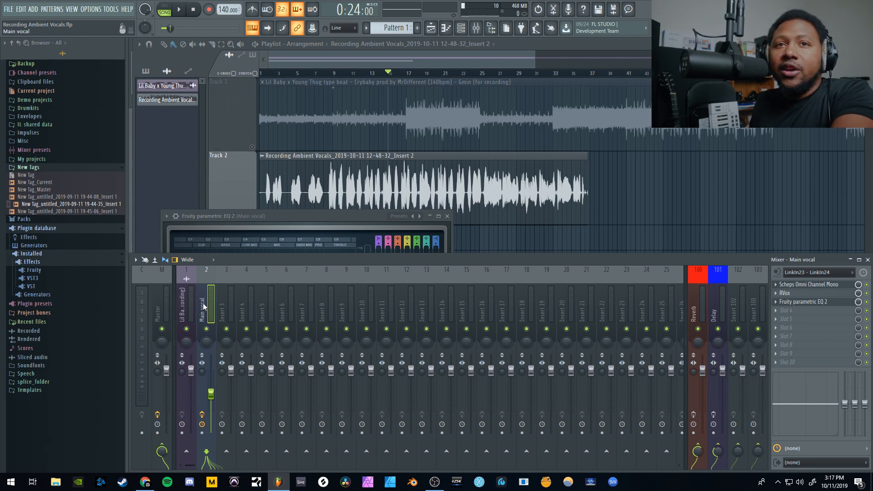
Step: Open ValhallaVintageVerb on the Reverb track and place its window lower so all its settings can be viewed
click(188, 314)
click(204, 316)
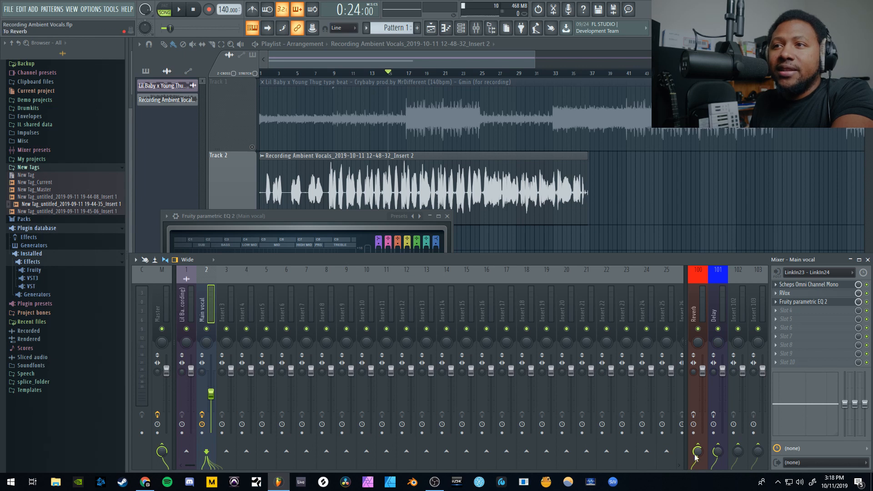
click(697, 304)
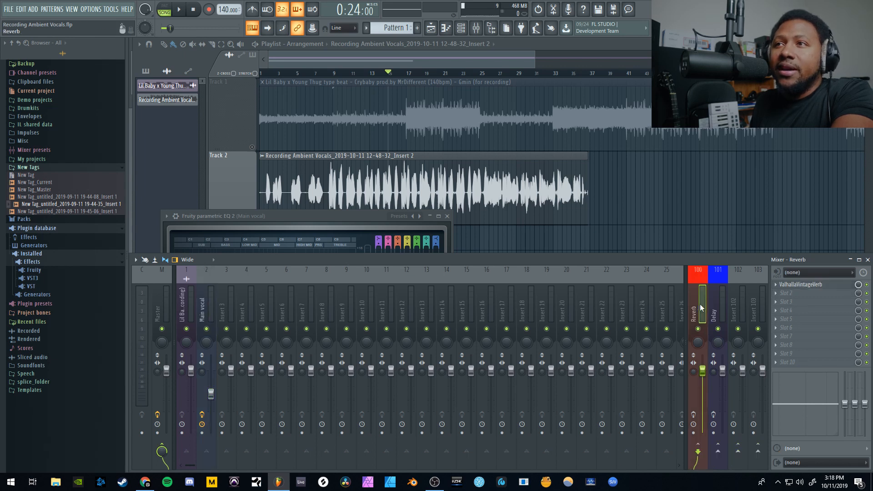
click(809, 288)
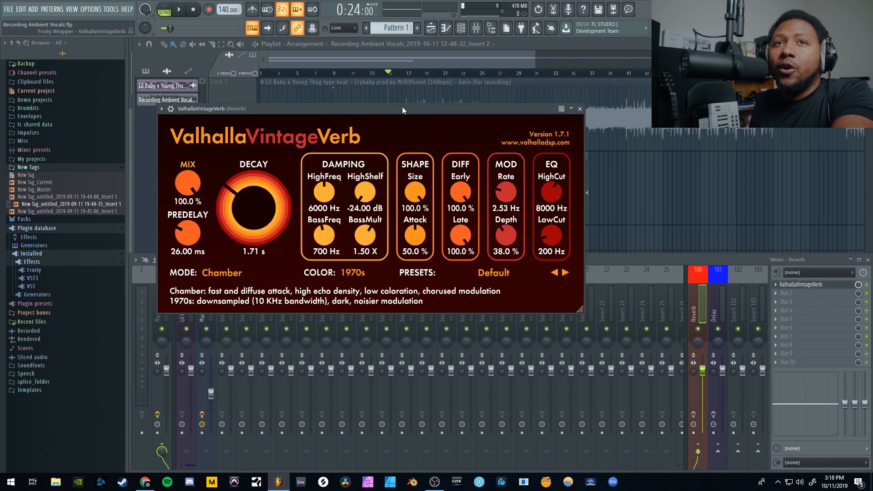
drag(402, 107, 404, 165)
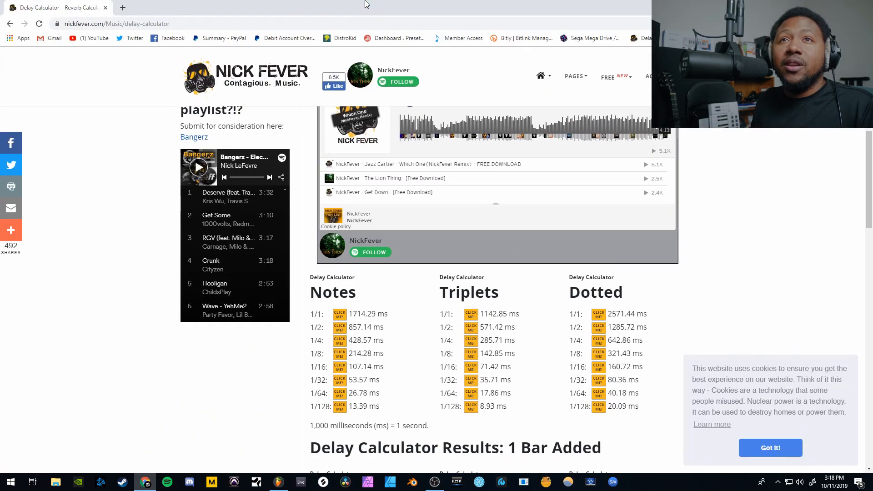
Step: Switch to the browser's delay calculator, check the millisecond note times for 140 BPM, and return to FL Studio to close ValhallaVintageVerb
scroll(362, 172, up, 3)
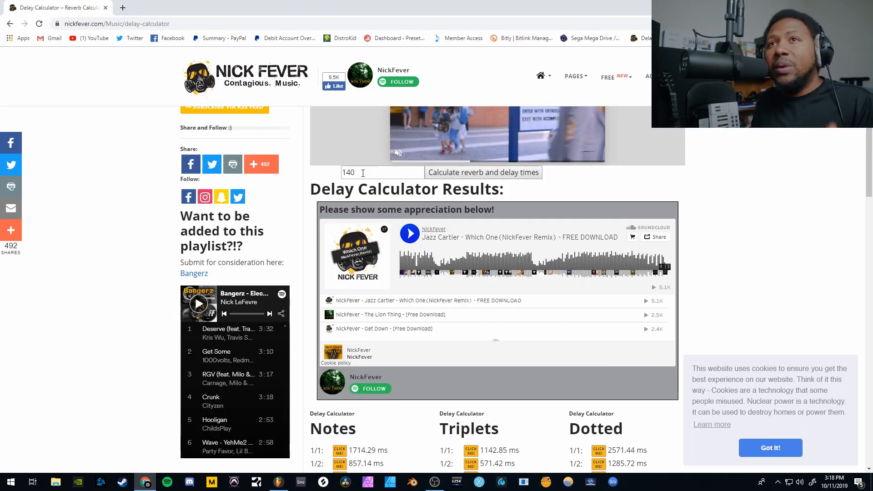
scroll(370, 364, down, 3)
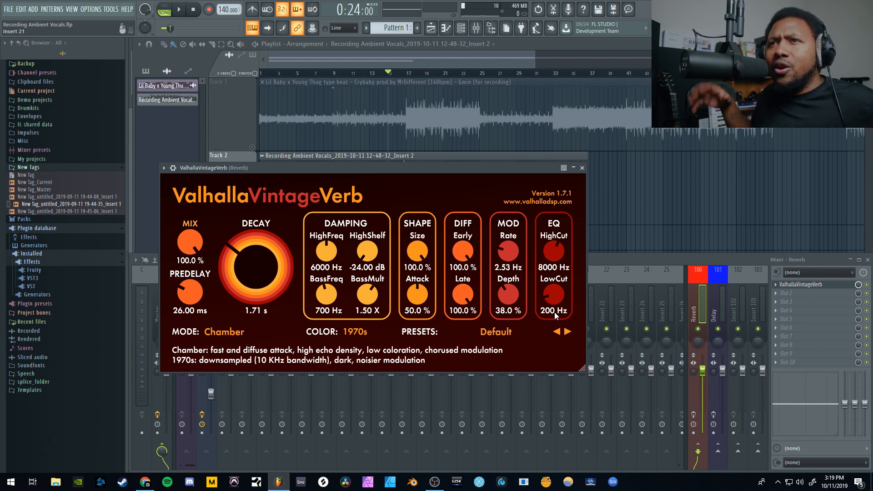
click(582, 168)
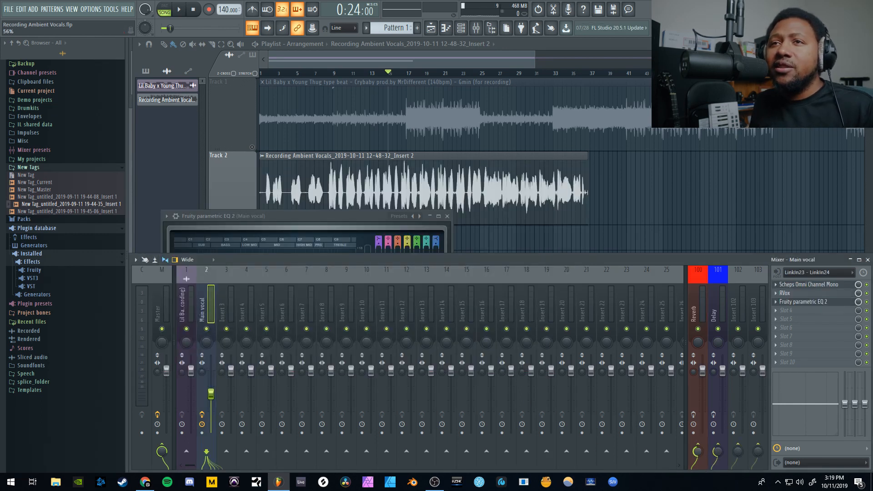
Step: Audition the soloed vocal from about 0:12 with the mixer open, listening to its reverb send
click(331, 75)
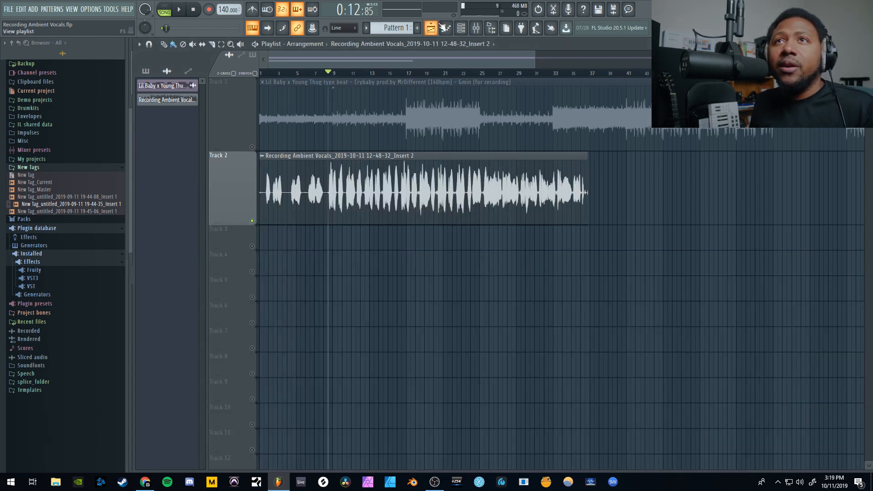
click(476, 28)
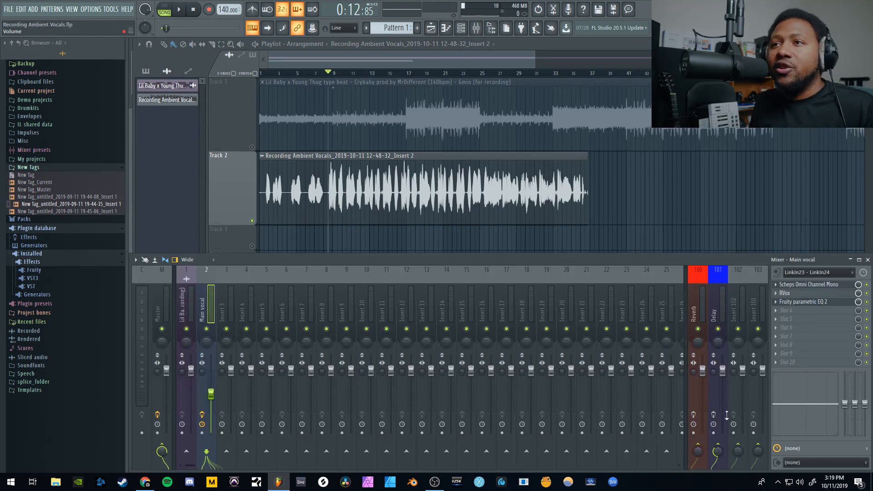
key(space)
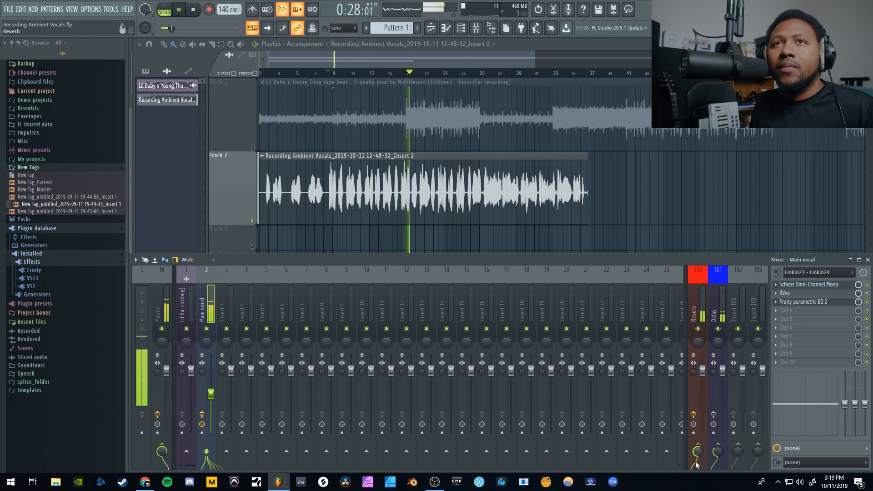
key(space)
Step: Unmute the beat track and set the Main vocal's Reverb send to about 74% while auditioning the mix from 0:12
click(253, 147)
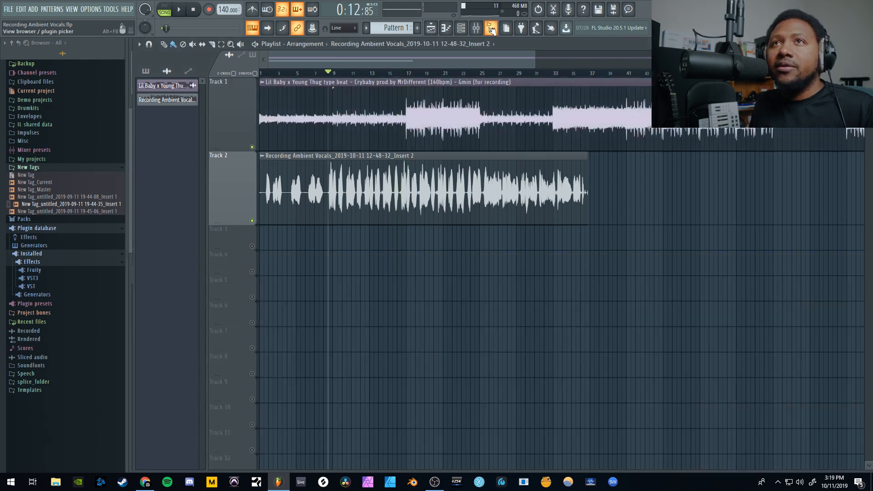
click(476, 28)
key(space)
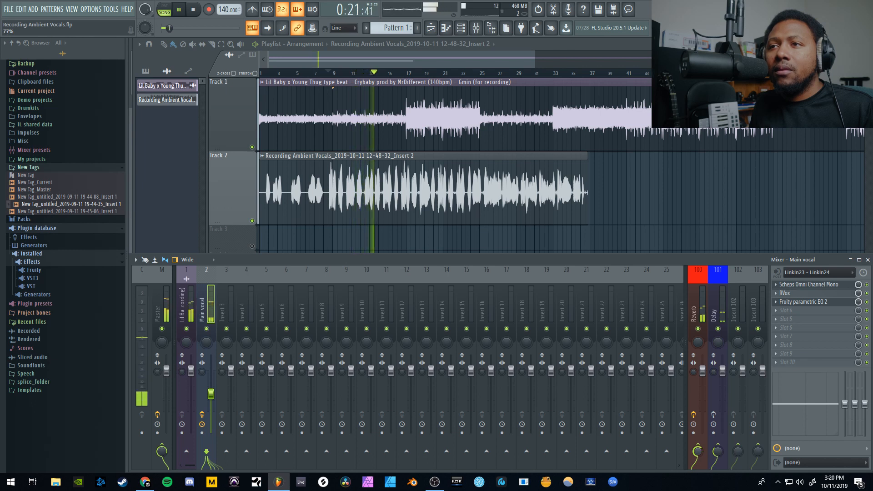
click(699, 454)
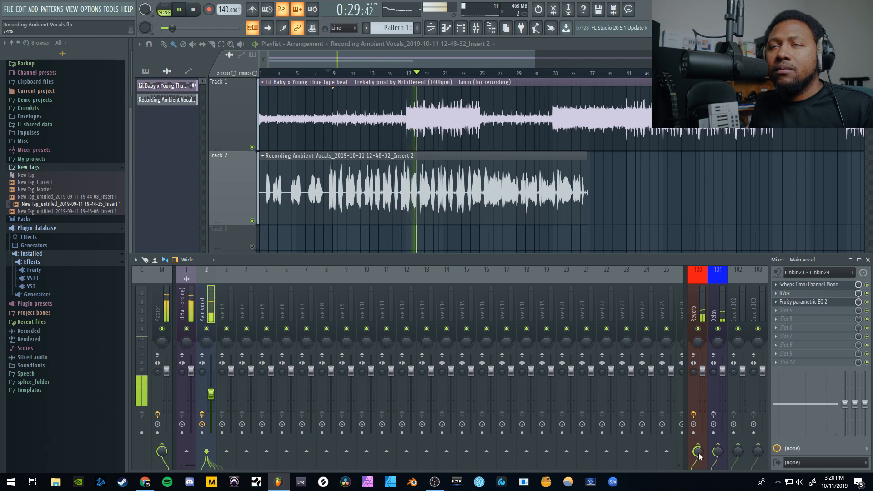
key(space)
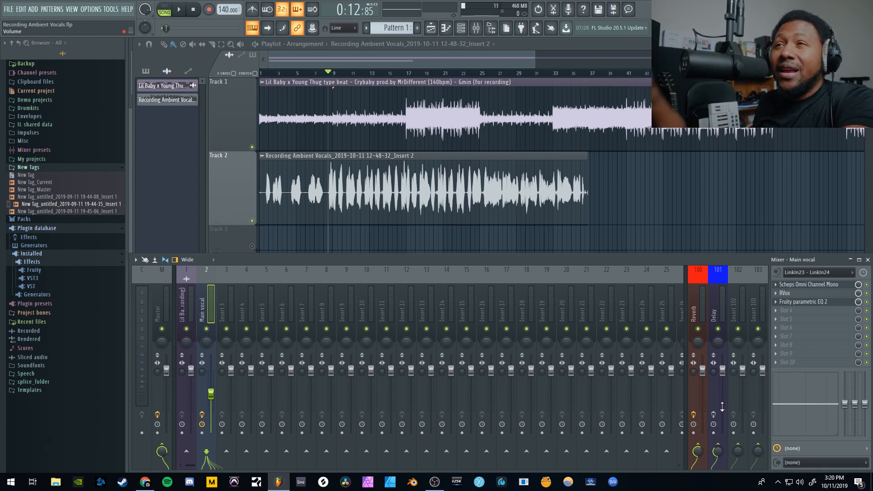
Step: Open ValhallaDelay on the Delay track to examine its settings, and return to the playlist
click(715, 313)
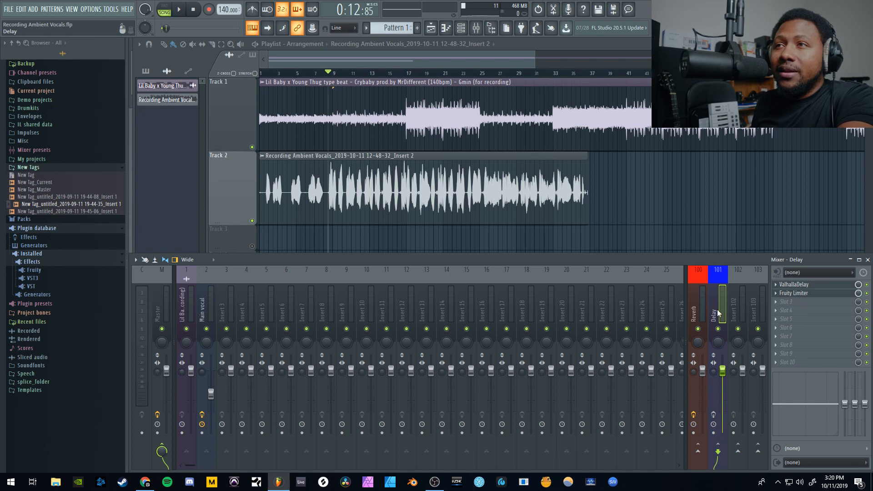
click(801, 286)
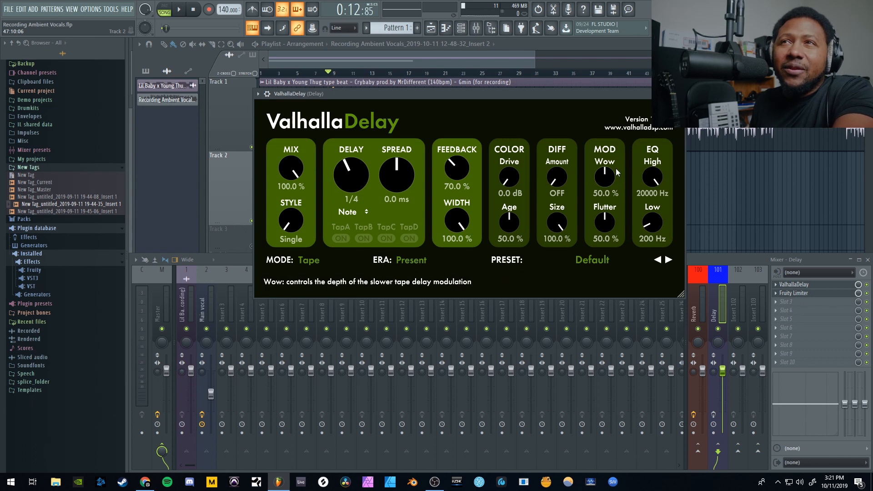
click(559, 42)
Step: Audition the vocal and beat from 0:12 with Fruity Limiter bypassed on the Delay track, and reset playback to the start
key(space)
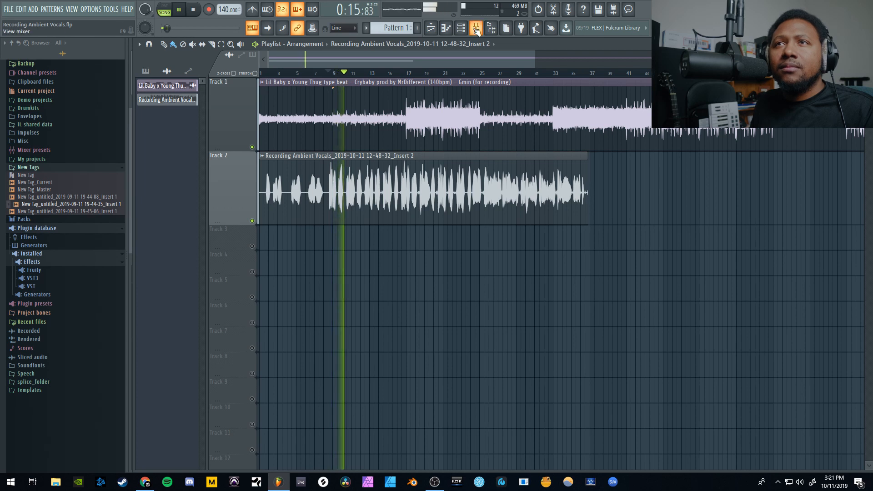
key(space)
key(F9)
key(space)
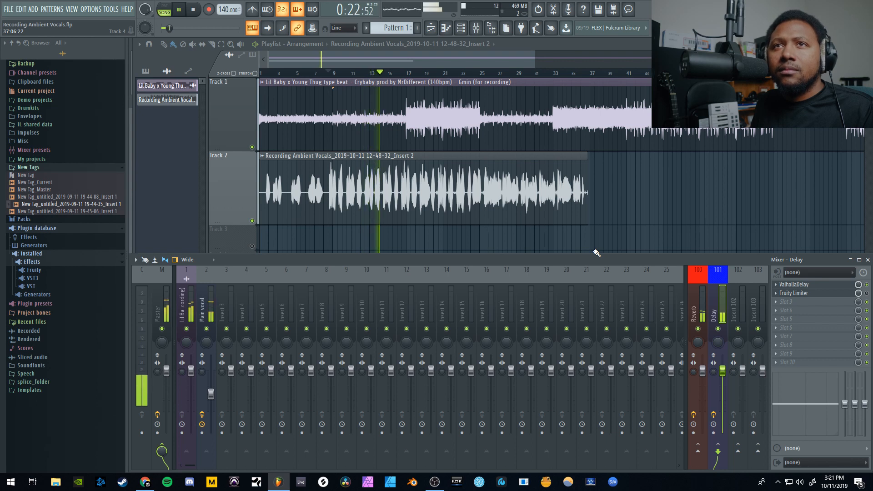
key(space)
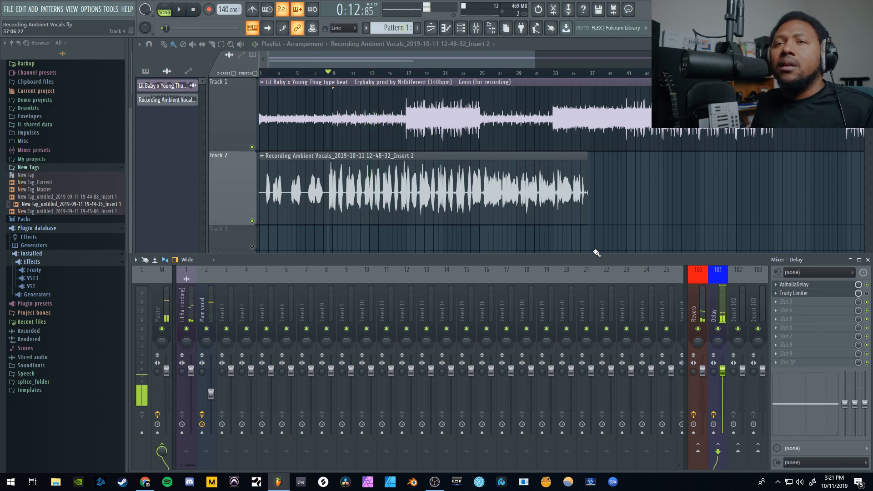
click(194, 10)
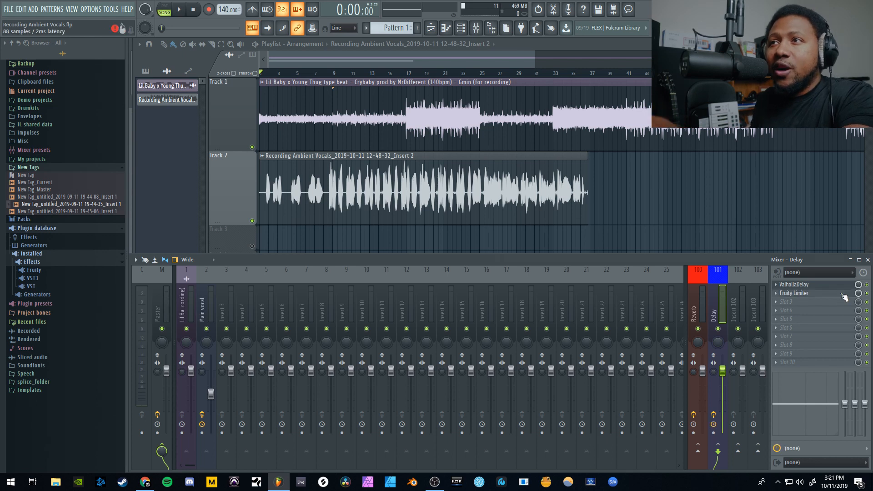
Step: Open Fruity Limiter on the Delay track in COMP mode, select Main vocal as the sidechain source, and adjust the compressor knee
click(800, 294)
click(275, 348)
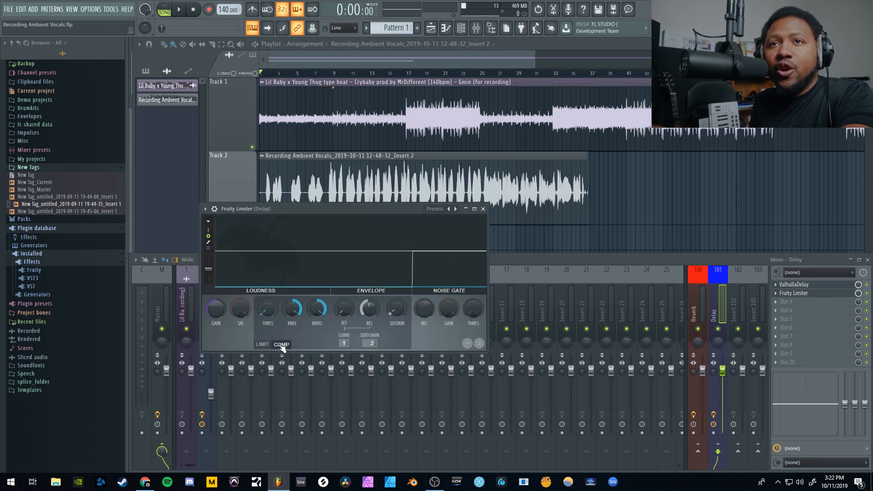
click(368, 344)
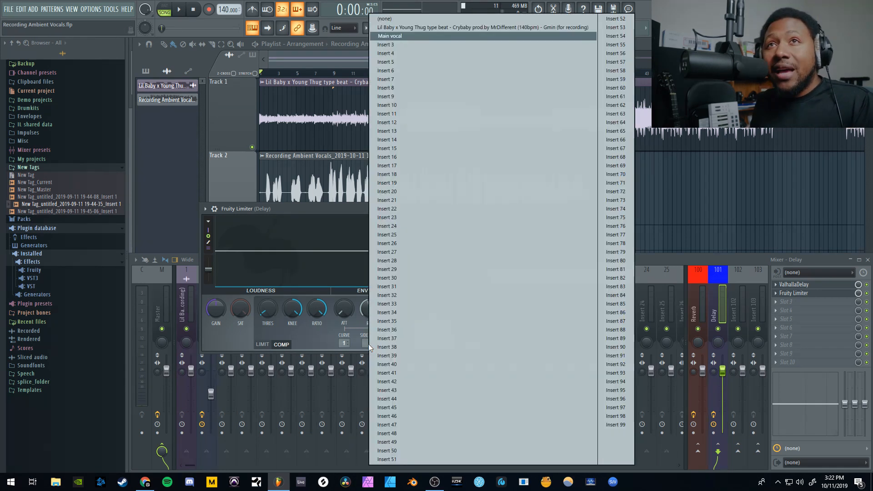
click(411, 36)
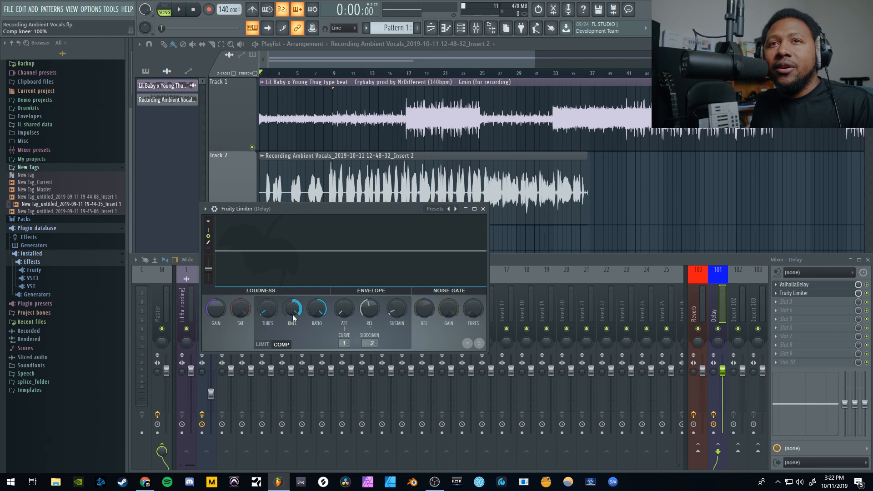
drag(288, 317, 288, 346)
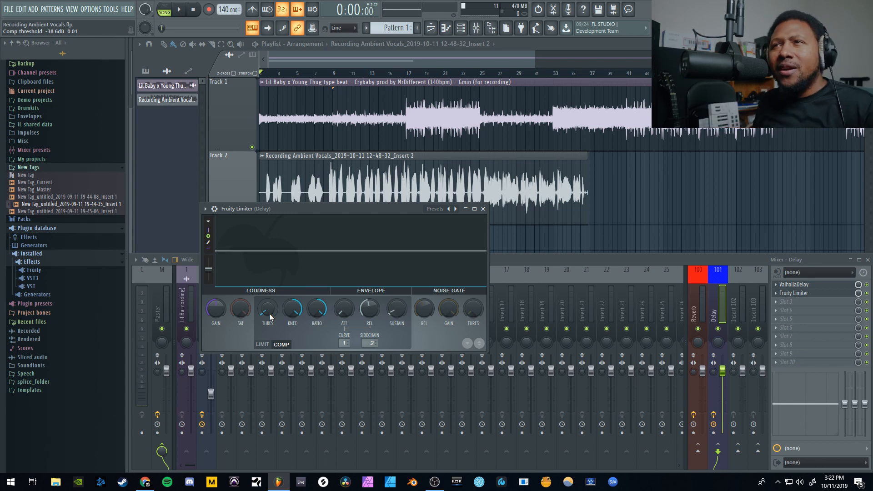
Step: Bypass Fruity Limiter on the Delay track and audition the vocal with the beat from about 0:13
click(866, 293)
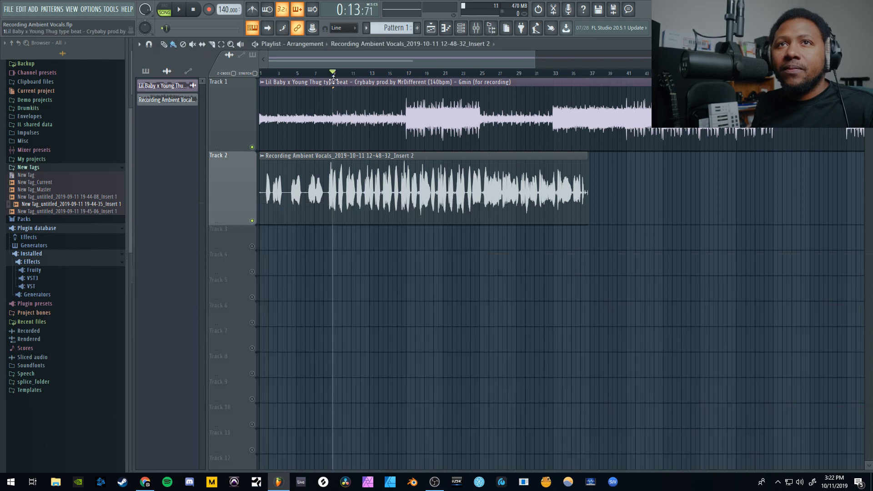
click(477, 29)
key(space)
click(480, 30)
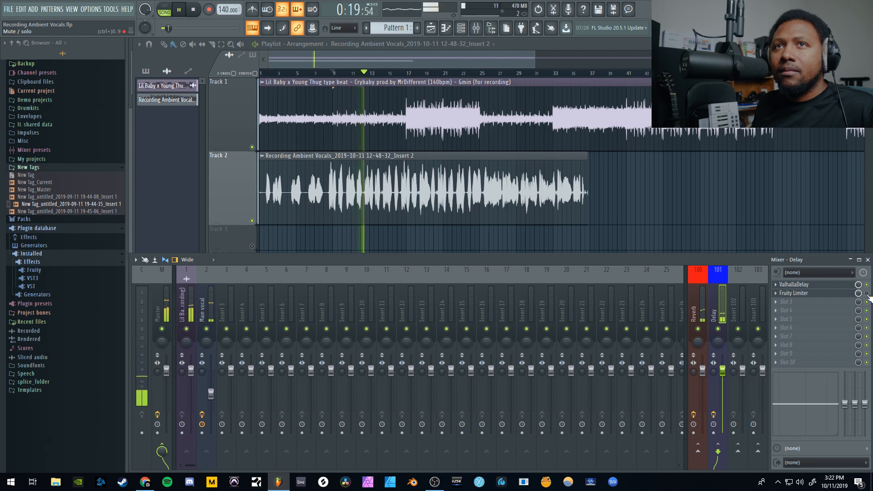
key(space)
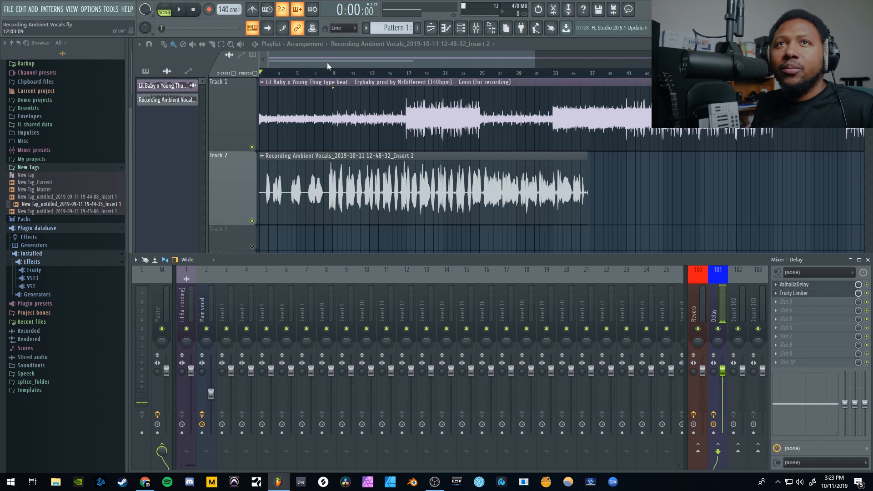
Step: Audition the vocal with the beat again from about 0:13 with the Delay track's Fruity Limiter enabled
key(space)
click(476, 28)
click(475, 29)
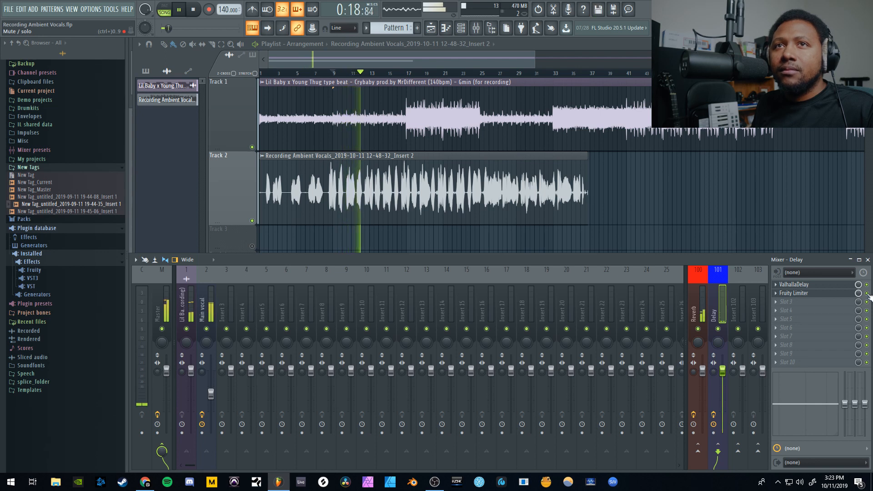
key(space)
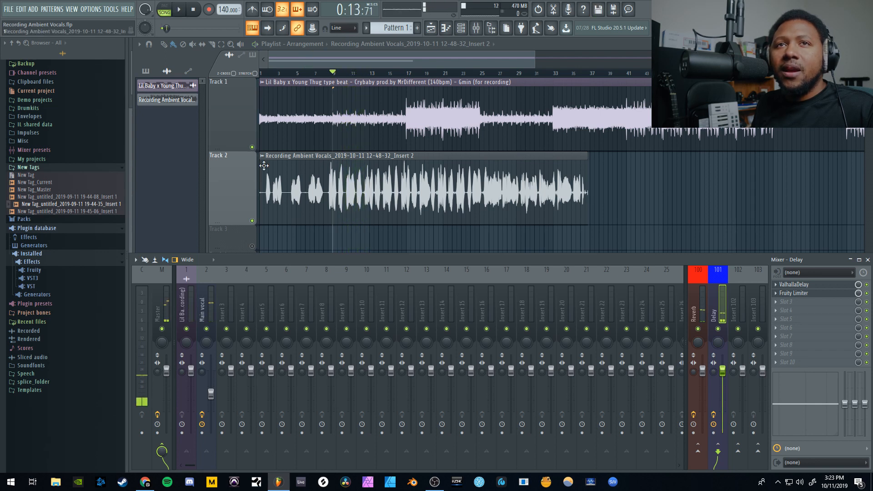
Step: Solo the vocal track and audition it from 0:13 with the Delay track's Fruity Limiter bypassed
right_click(252, 221)
click(480, 32)
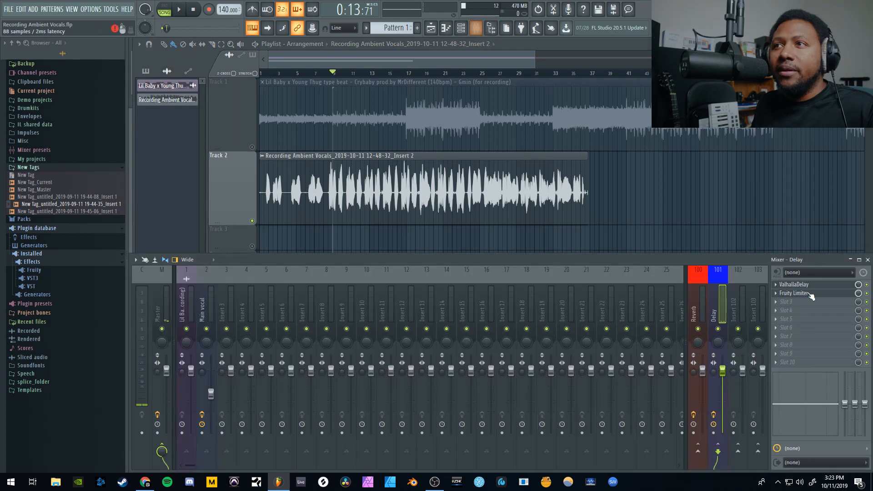
key(space)
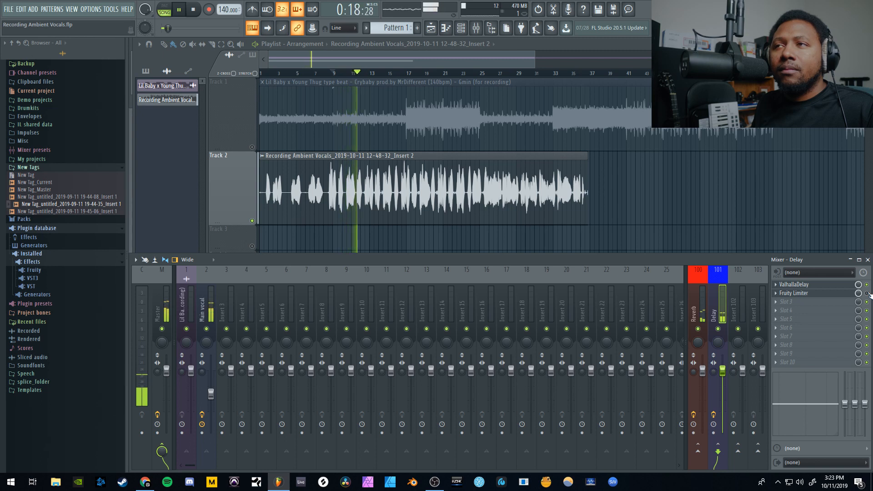
key(space)
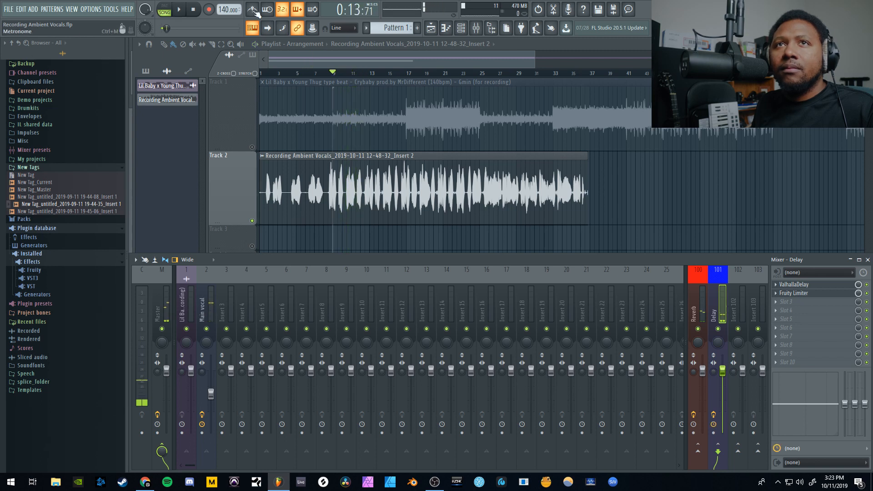
Step: Audition the soloed vocal from 0:13 with Fruity Limiter ducking the delay, and reset playback to the start
key(space)
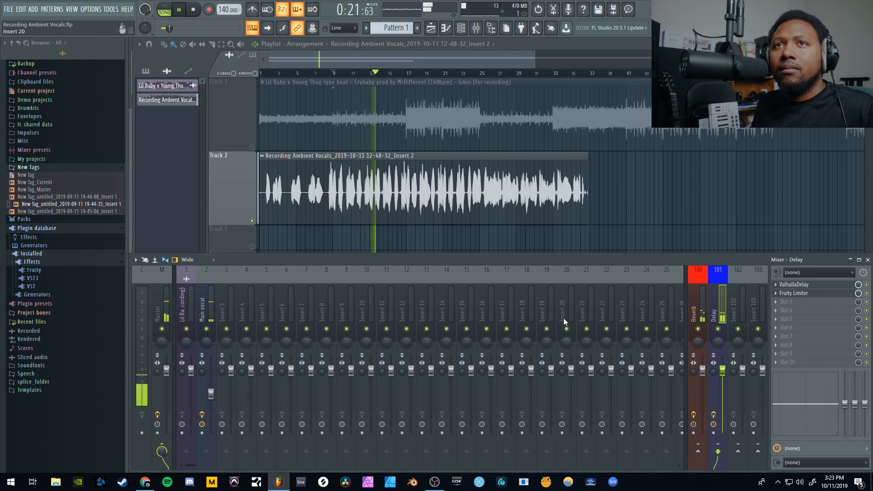
key(space)
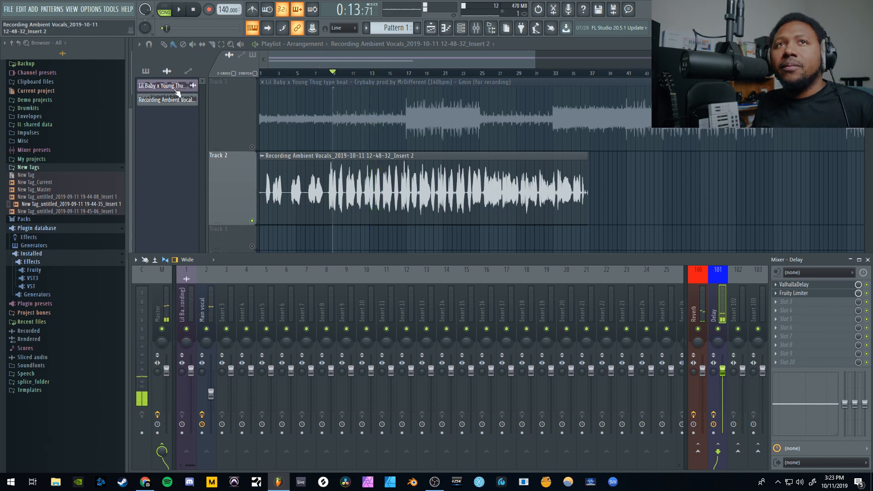
click(195, 11)
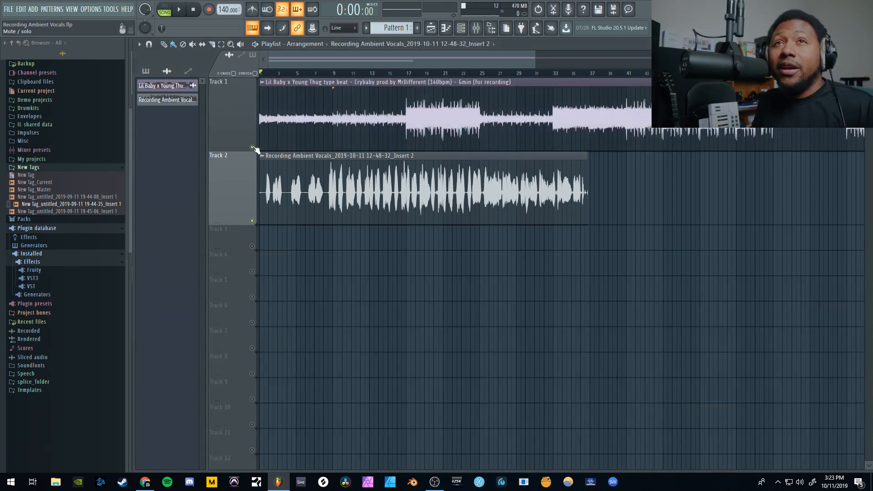
Step: Audition the vocal with the beat from about 0:13 with the effects on the Reverb and Delay mixer tracks disabled
key(F9)
click(477, 28)
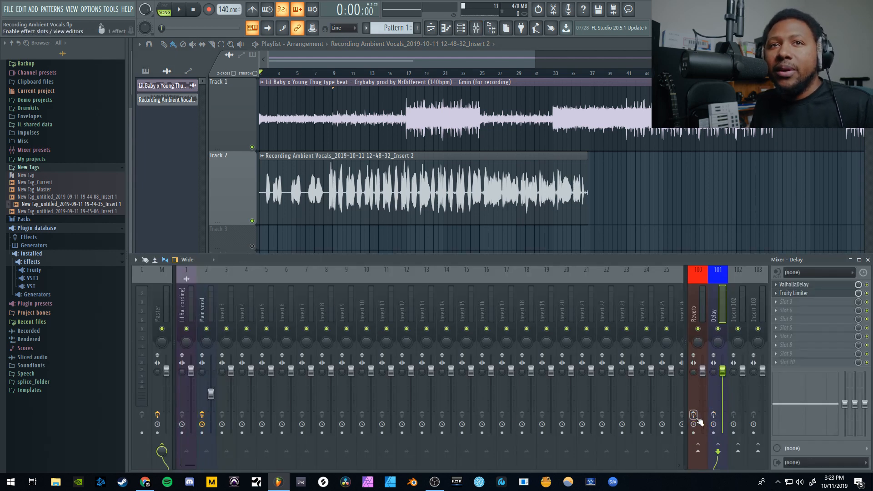
key(space)
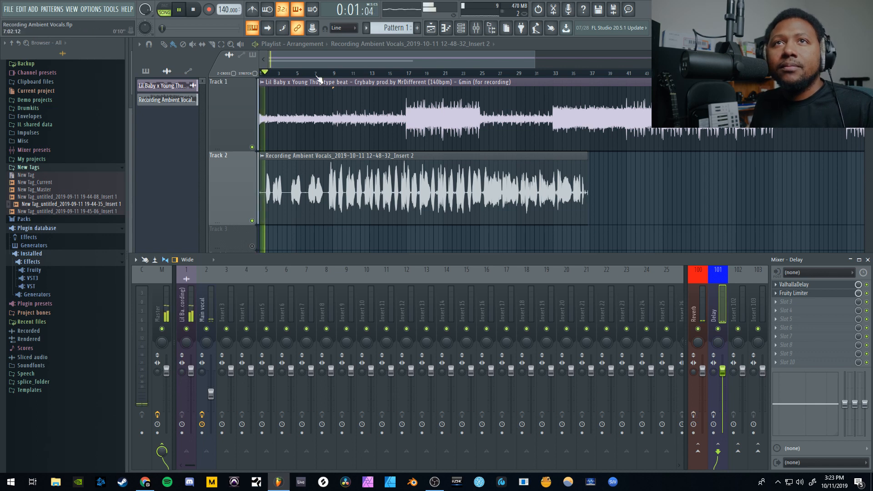
click(333, 74)
click(476, 28)
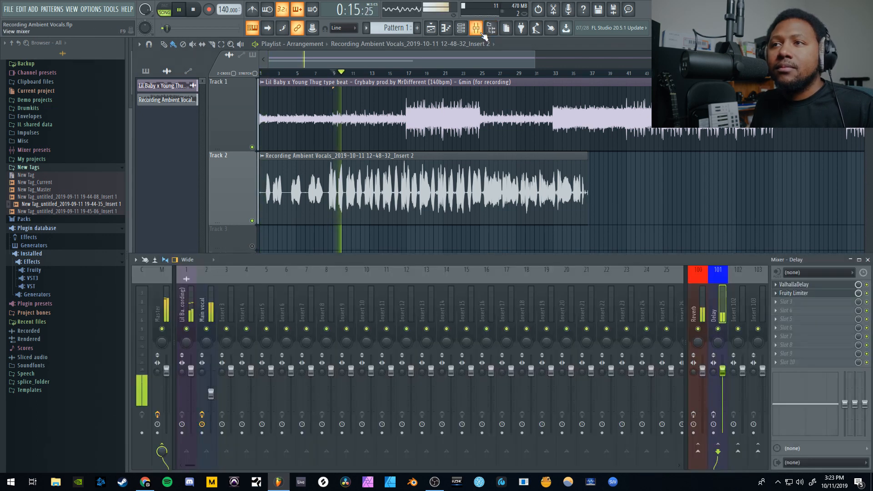
Step: Enable the effects on the Reverb and Delay mixer tracks, audition from about 0:13 again, and reset playback to the start
click(693, 415)
key(space)
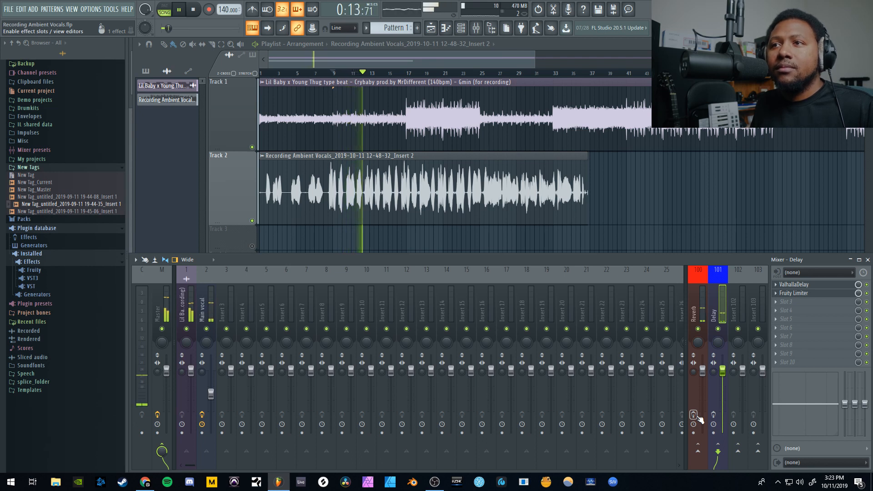
key(space)
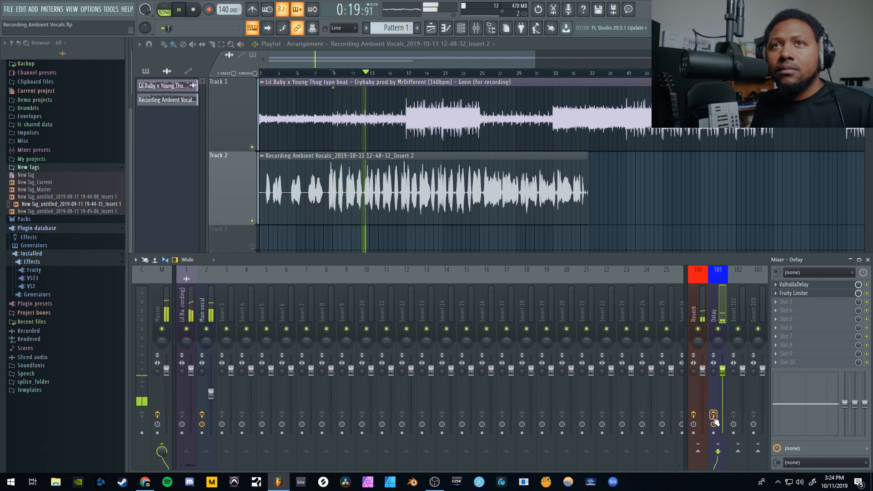
key(space)
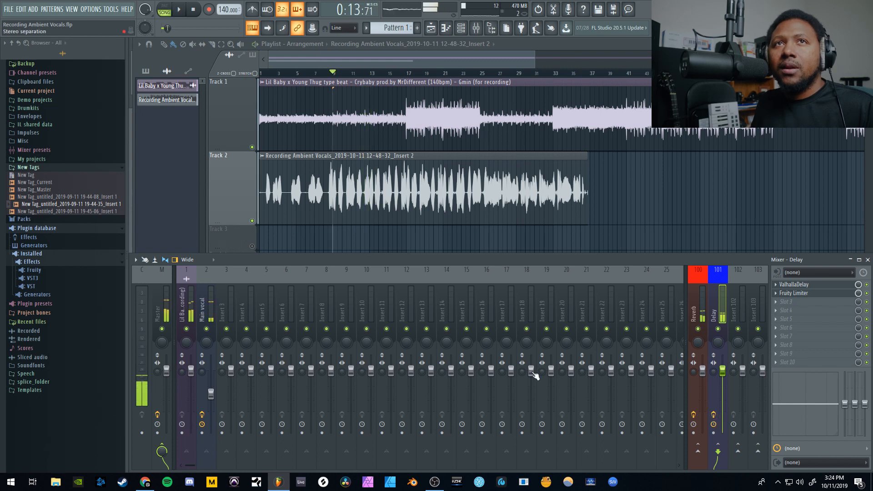
click(194, 10)
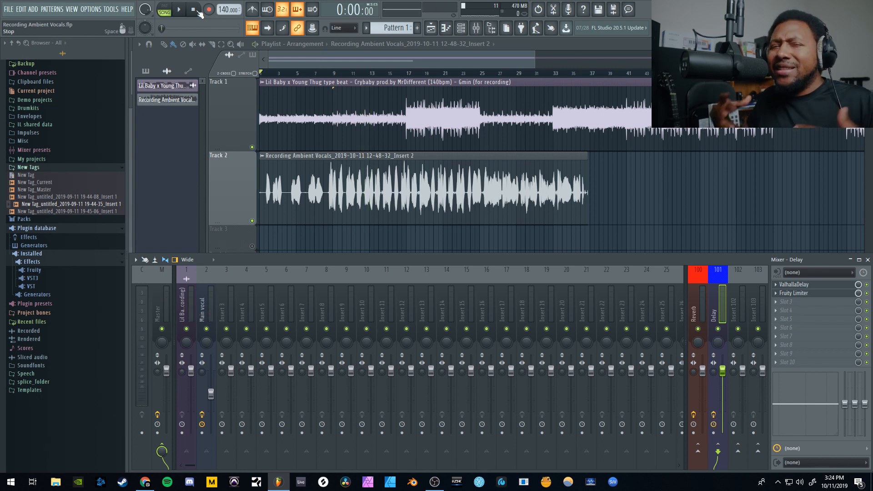